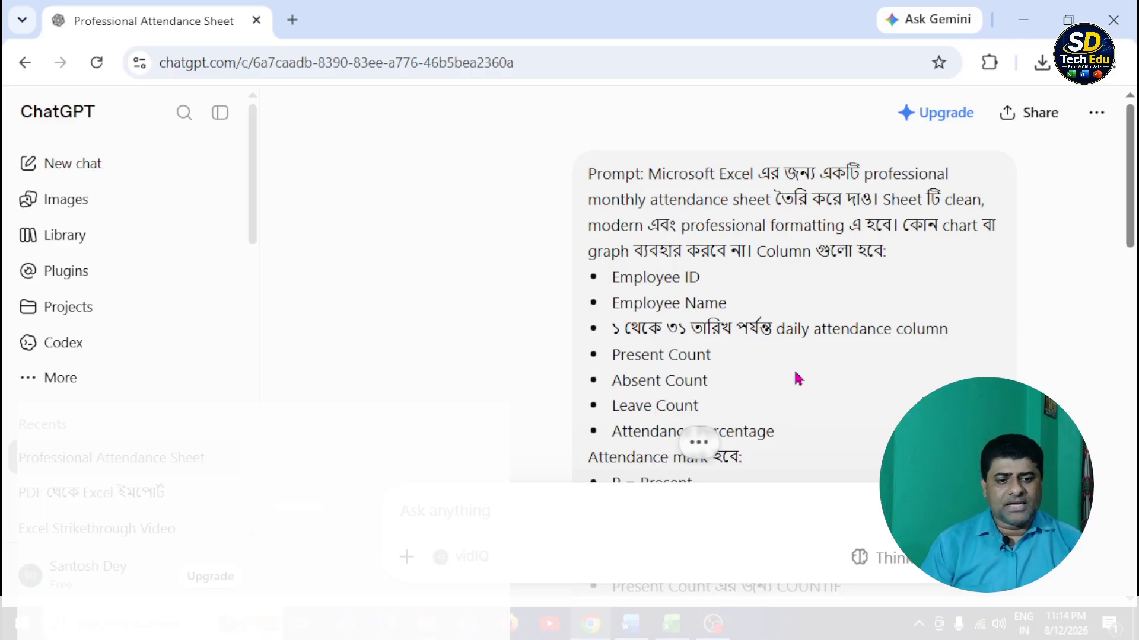
Step: Read through the attendance sheet prompt, covering its columns, attendance marks, COUNTIF formulas, conditional formatting colours and layout requirements
scroll(798, 378, "down", 2)
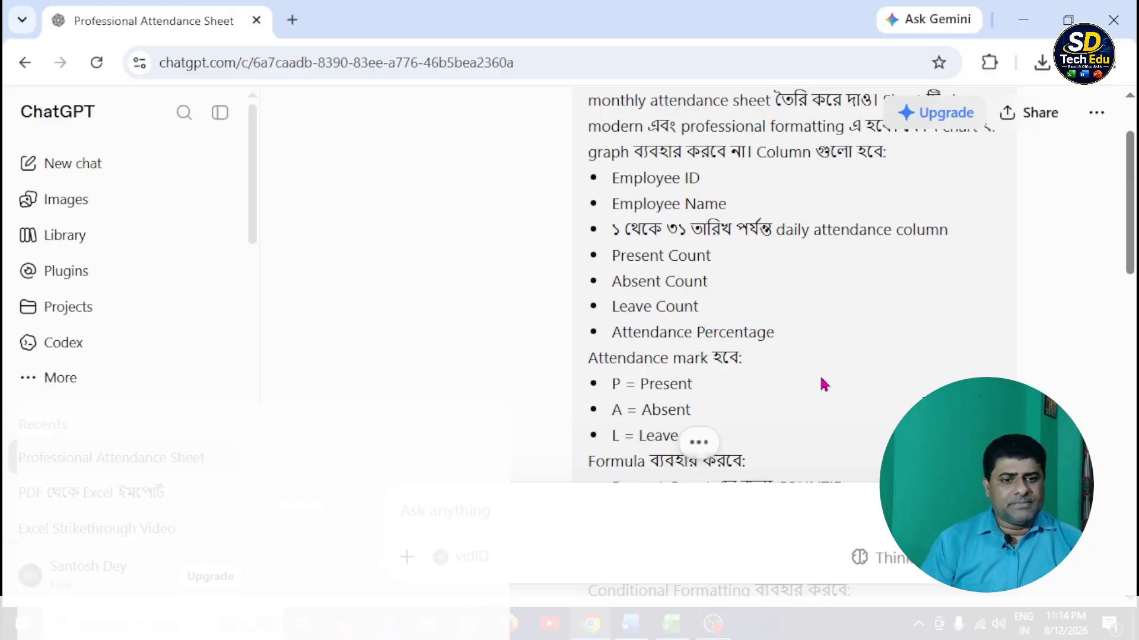
scroll(822, 384, "down", 2)
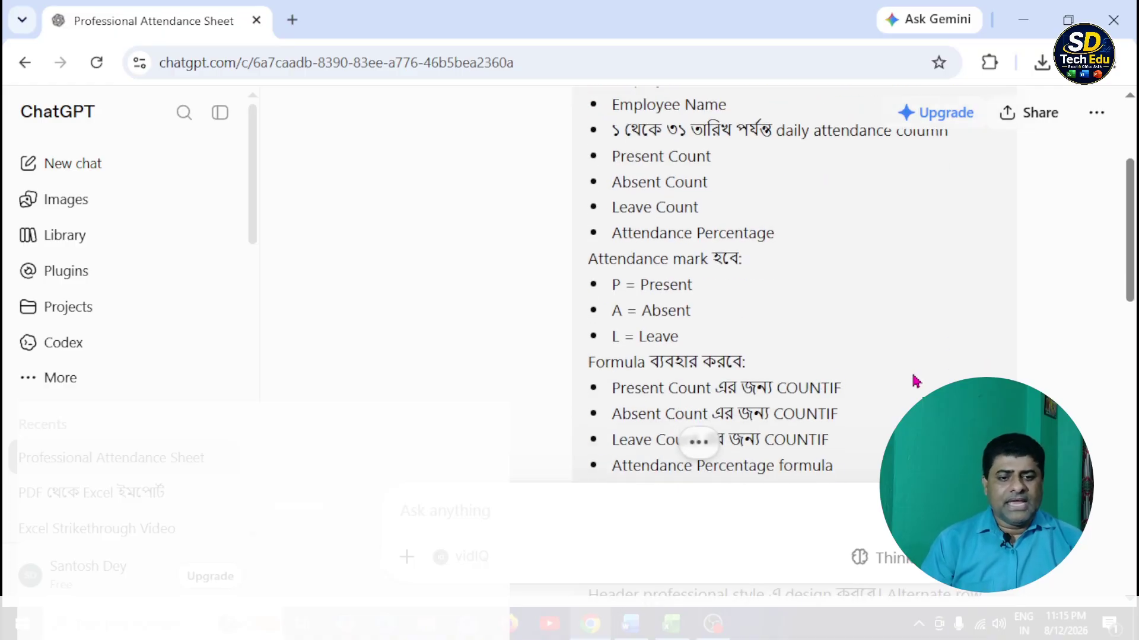
scroll(917, 381, "down", 2)
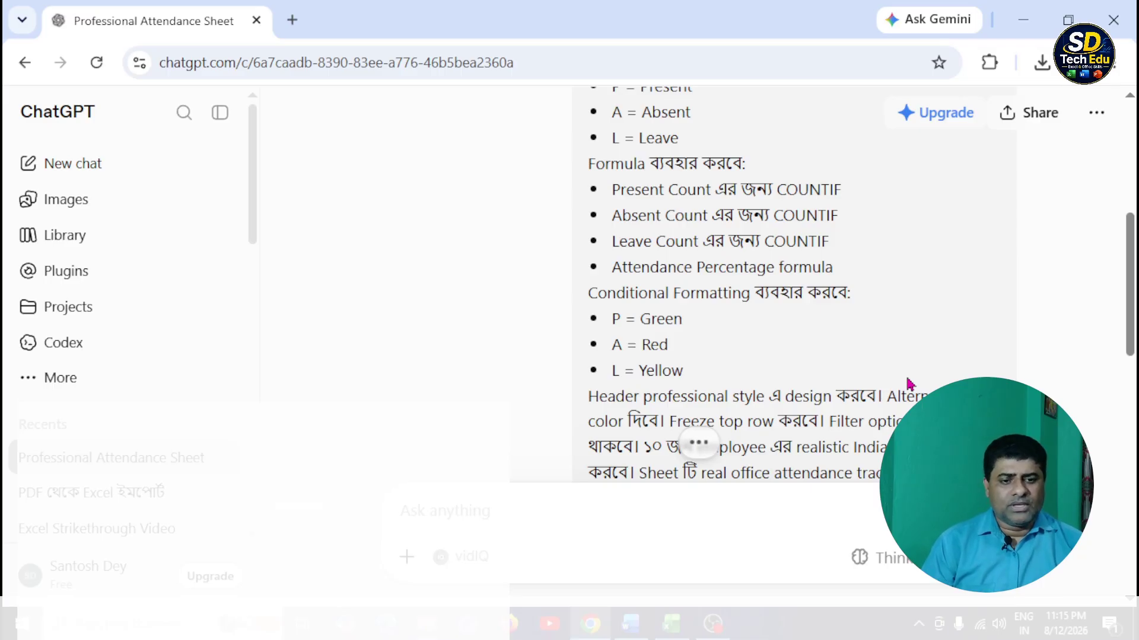
scroll(907, 379, "down", 1)
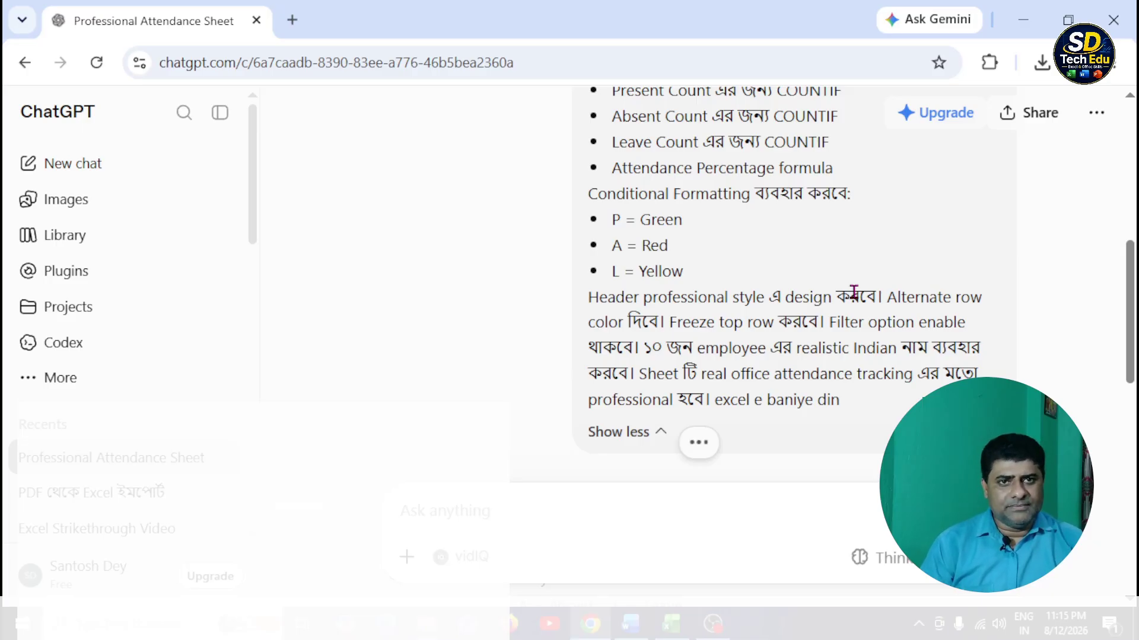
scroll(854, 297, "up", 1)
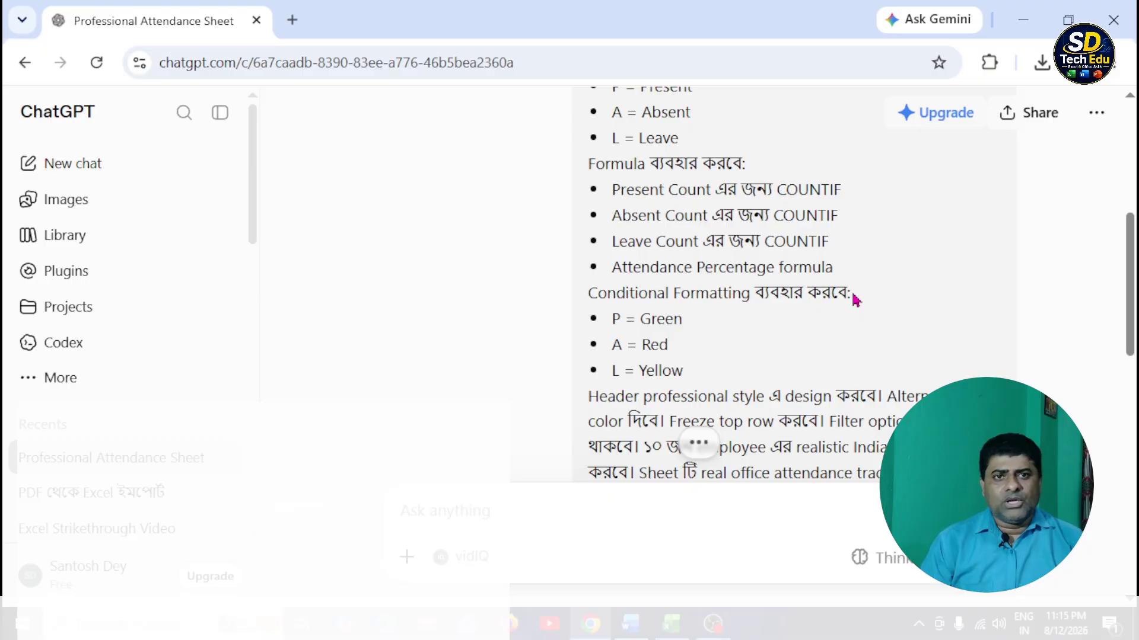
scroll(854, 299, "up", 2)
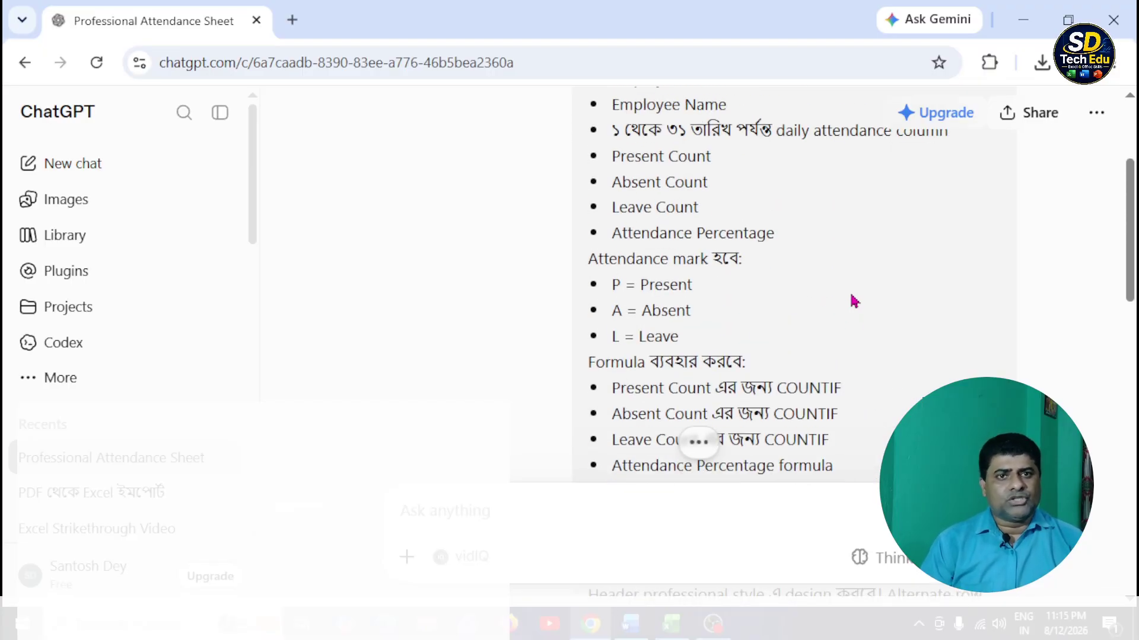
scroll(856, 299, "up", 1)
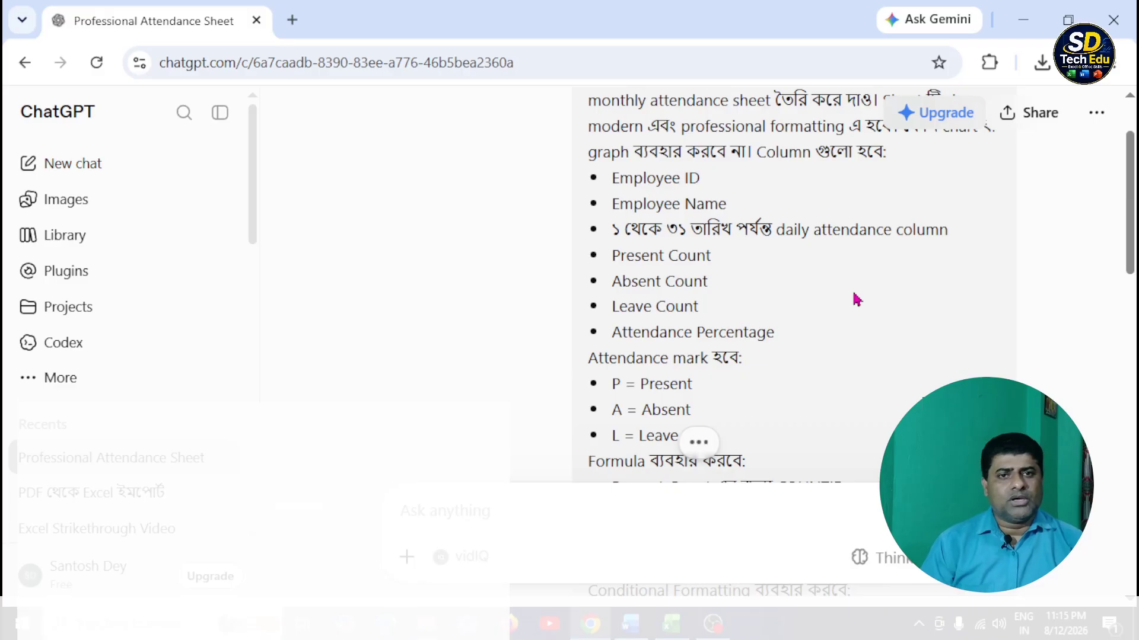
scroll(852, 325, "up", 1)
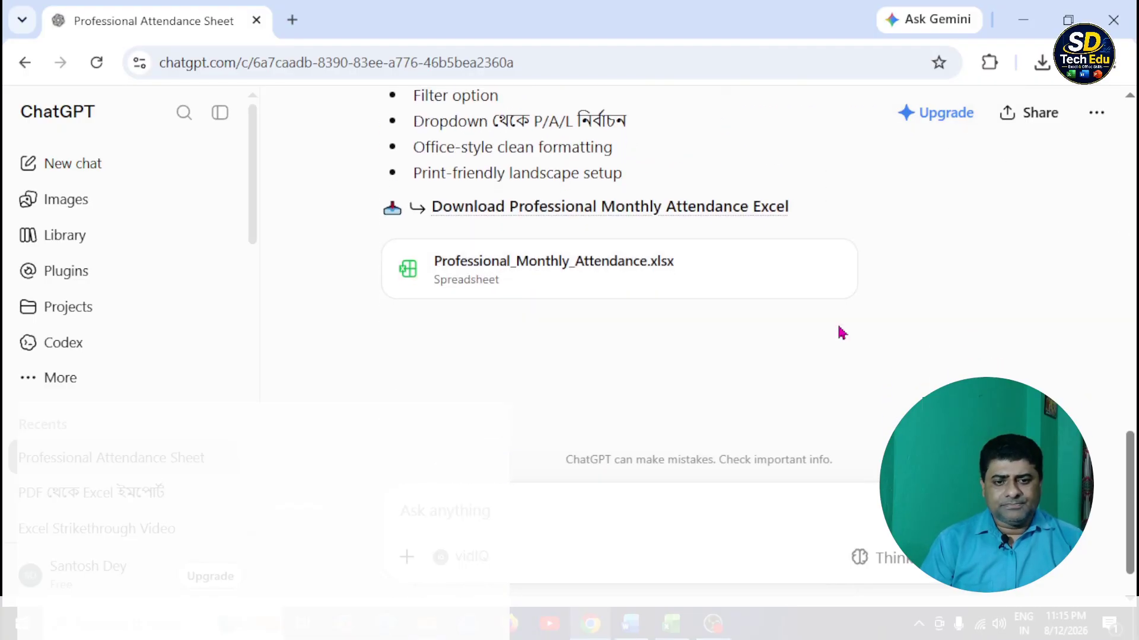
Step: Download the generated Professional_Monthly_Attendance.xlsx and open the workbook from the video 19 folder in Excel
scroll(842, 334, "up", 2)
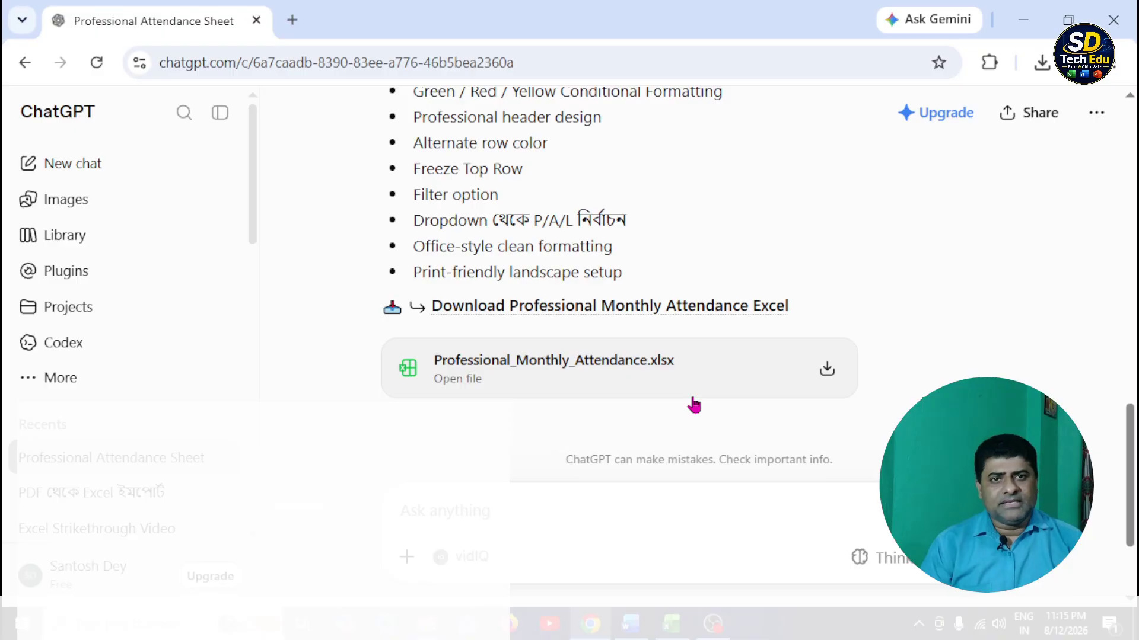
left_click(827, 372)
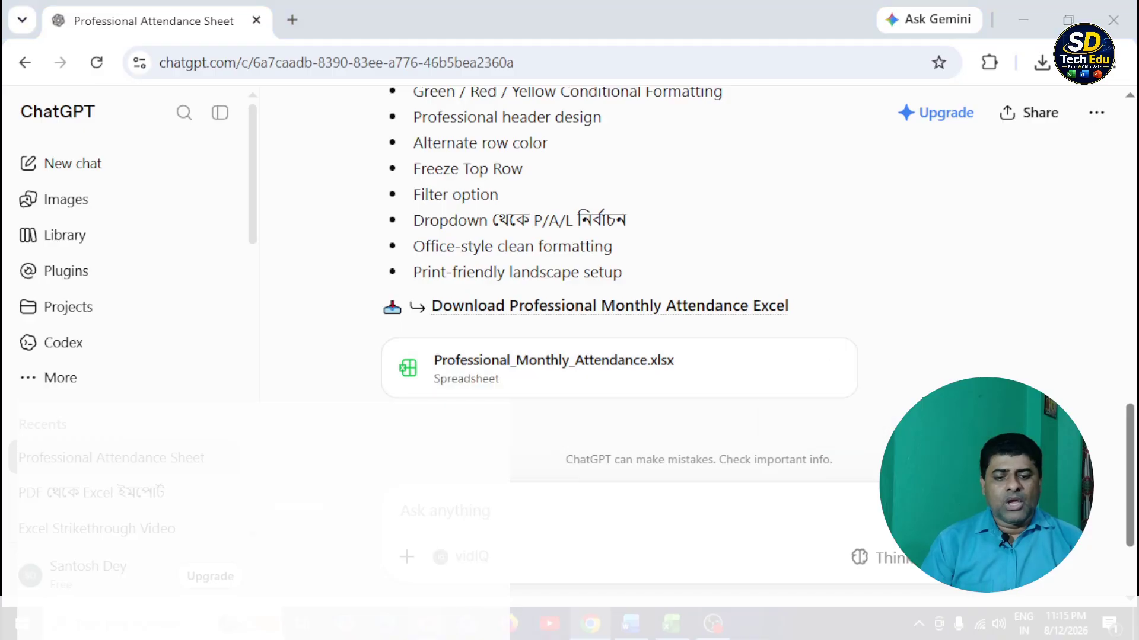
mouse_move(426, 624)
left_click(384, 568)
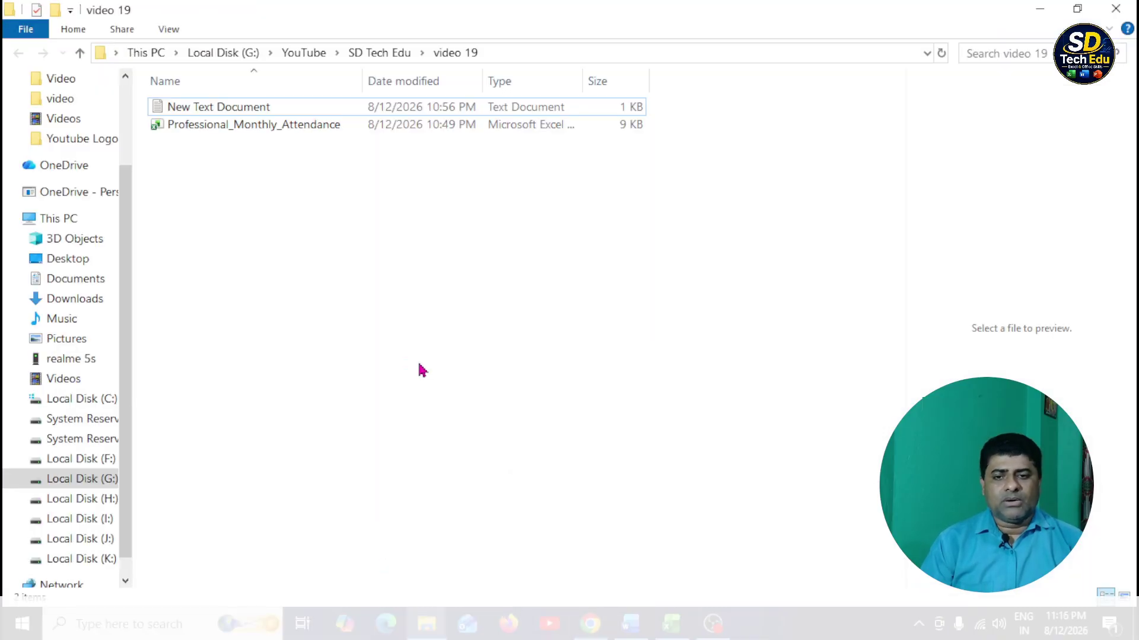
left_click(222, 130)
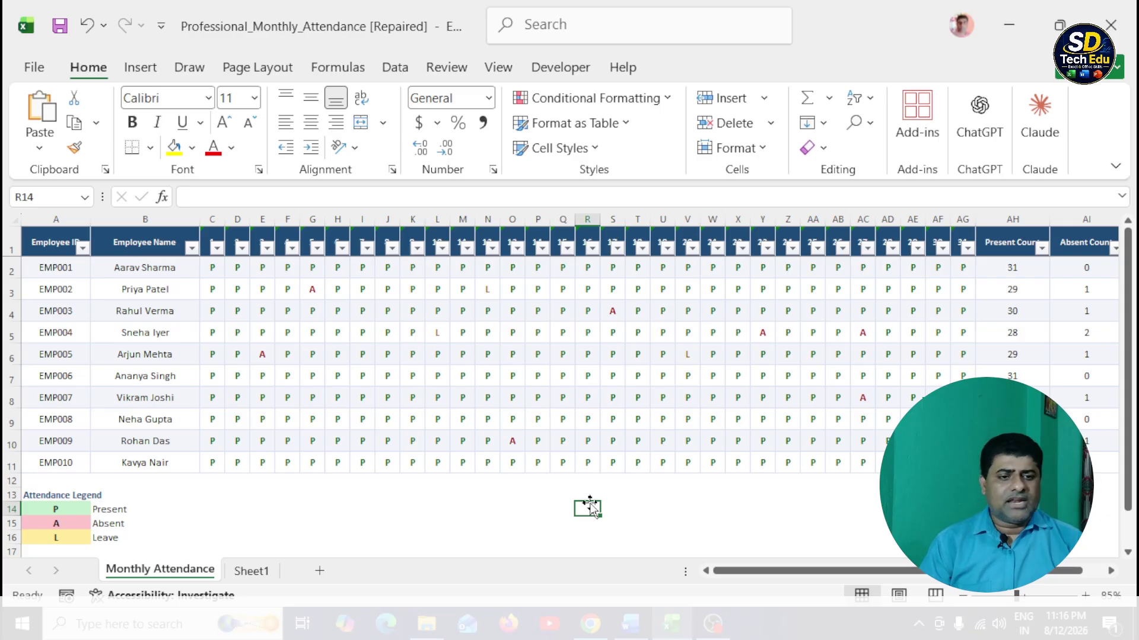
Step: Review the Employee ID entries in A2:A11 and the Employee Name entries in B2:B11
left_click_drag(52, 269, 56, 464)
left_click_drag(136, 285, 144, 466)
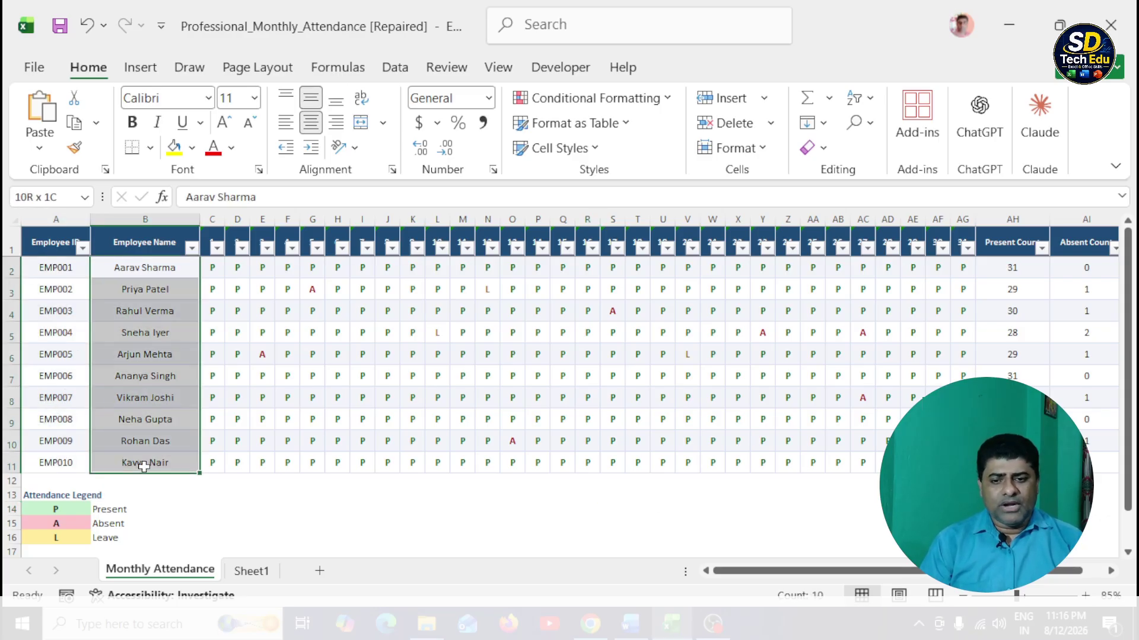
left_click(262, 481)
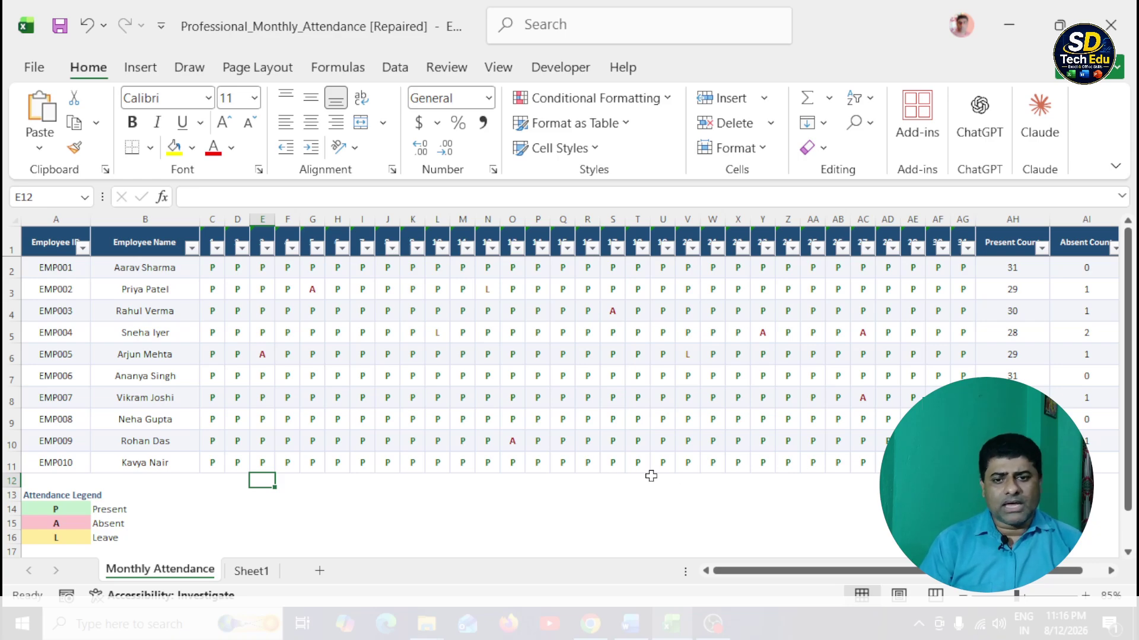
Step: Mark the employee in row 2 as A on day 1 (C2) and L on day 11 (M2)
left_click(210, 268)
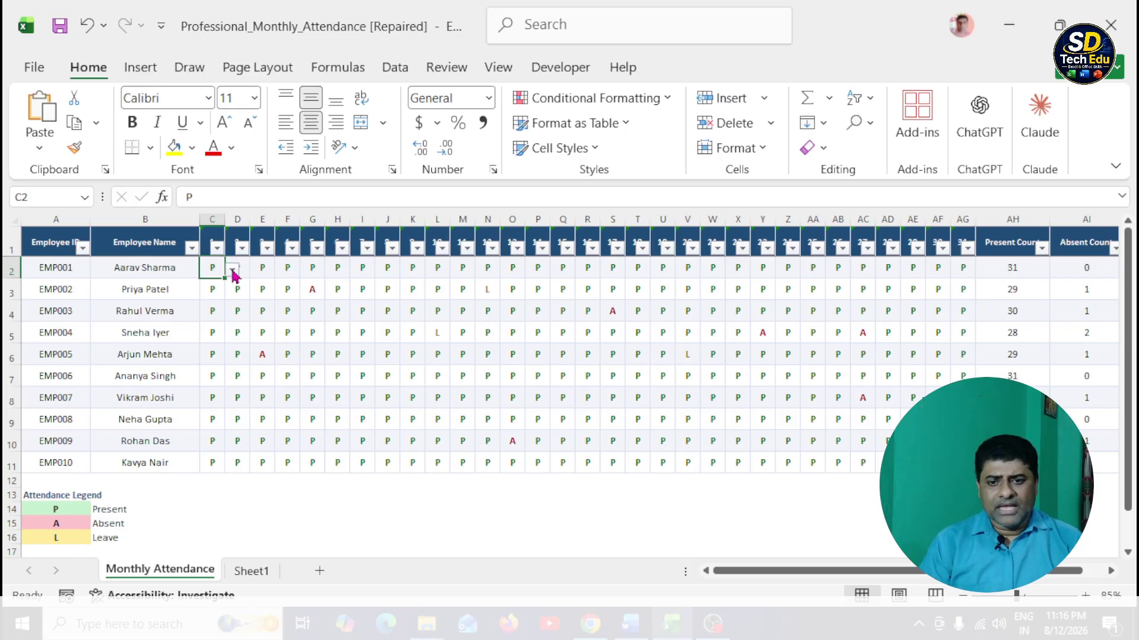
left_click(233, 271)
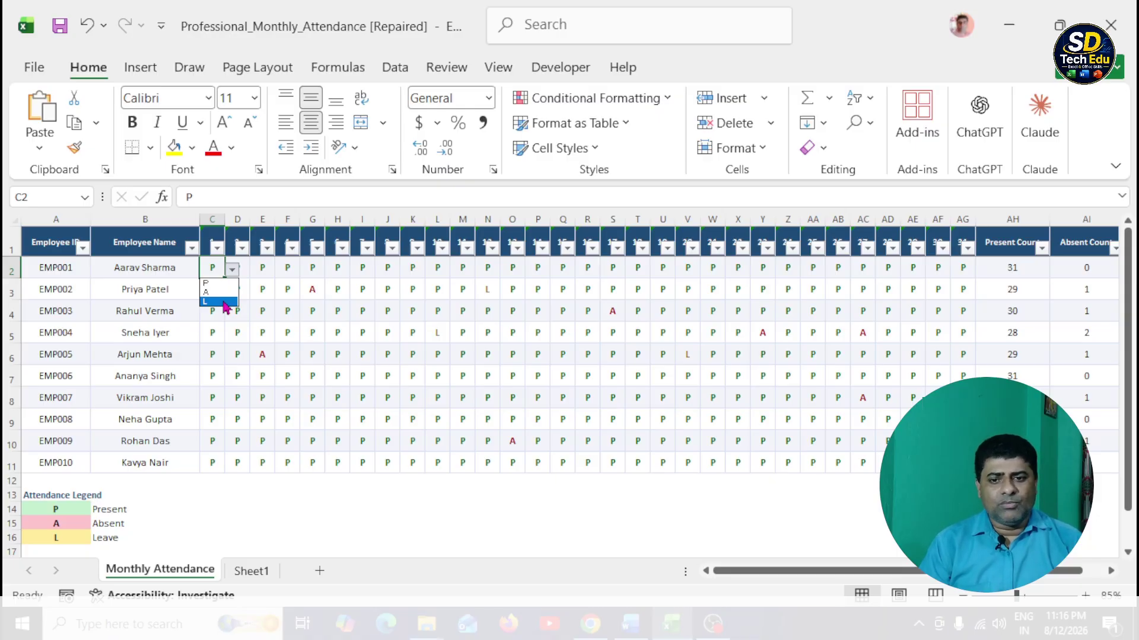
left_click(229, 292)
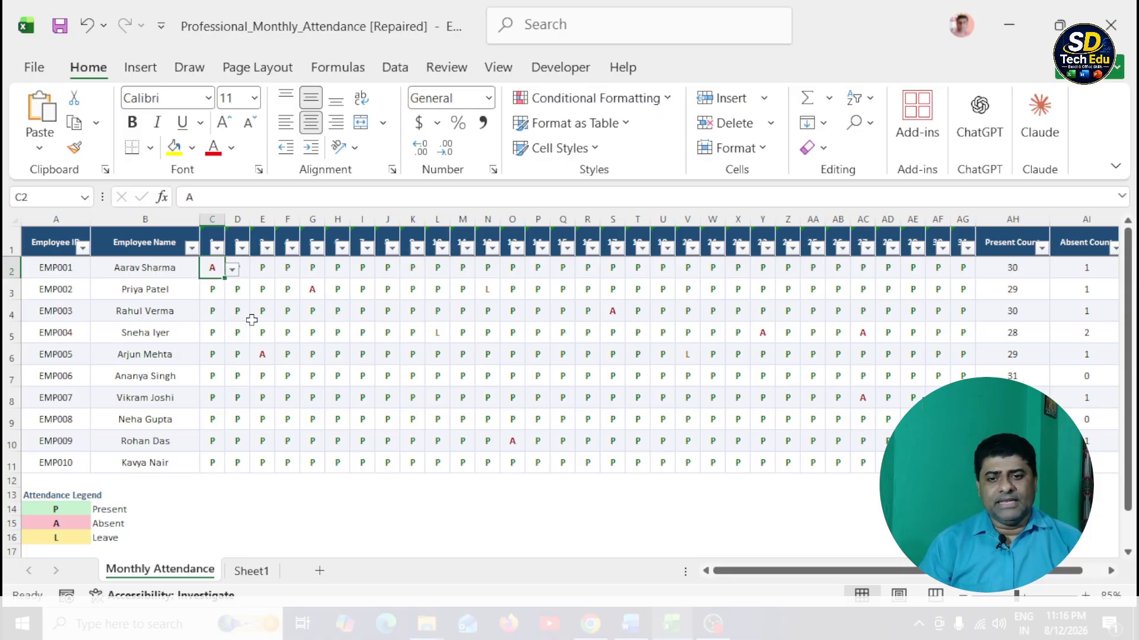
left_click(355, 483)
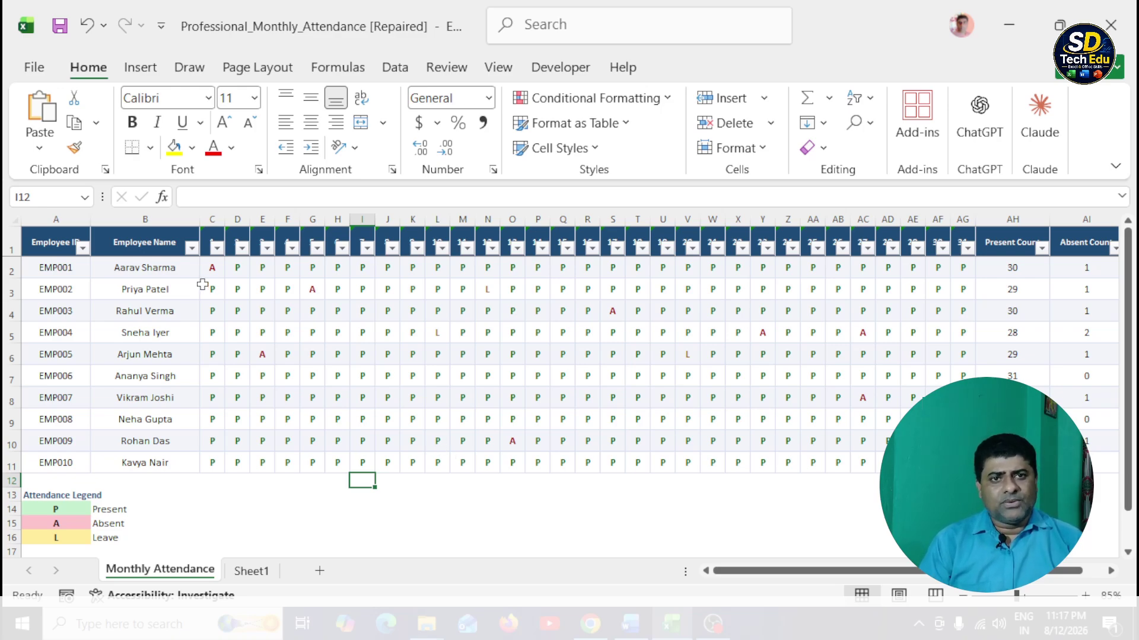
left_click(464, 268)
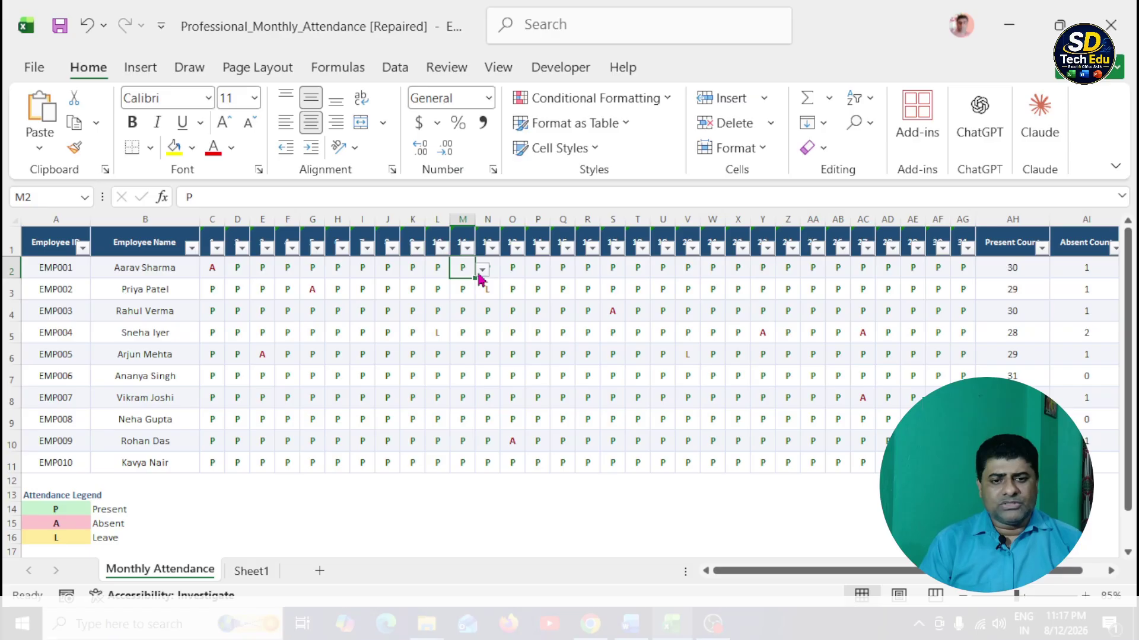
left_click(483, 270)
left_click(473, 300)
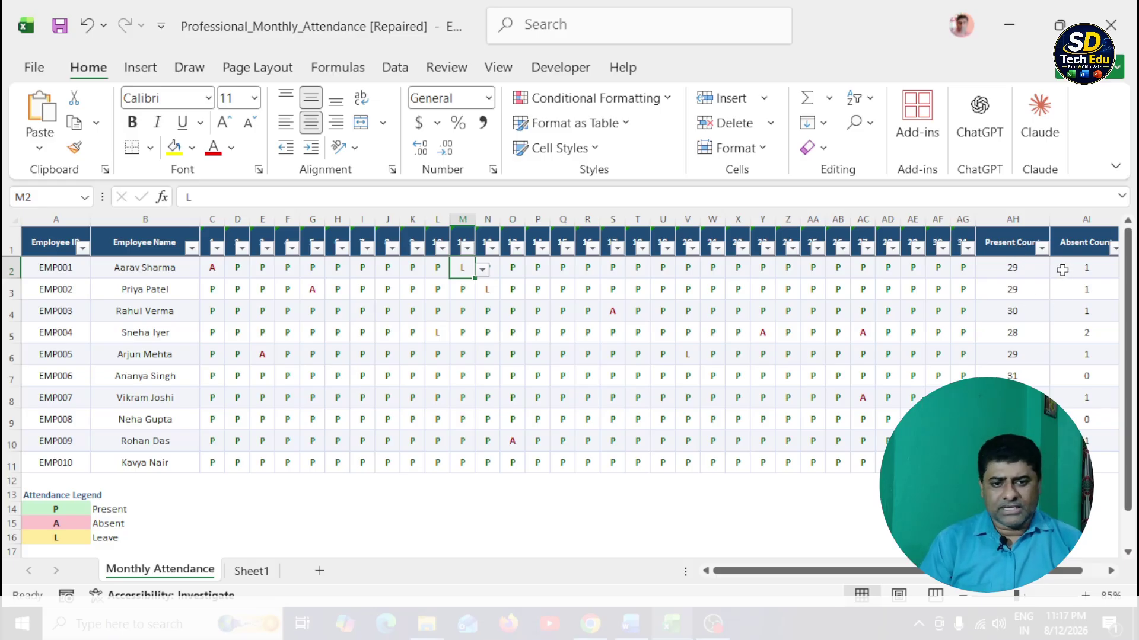
Step: Mark the employee in row 4 as A on days 4 and 13 (F4, O4) and L on day 20 (V4)
left_click(292, 310)
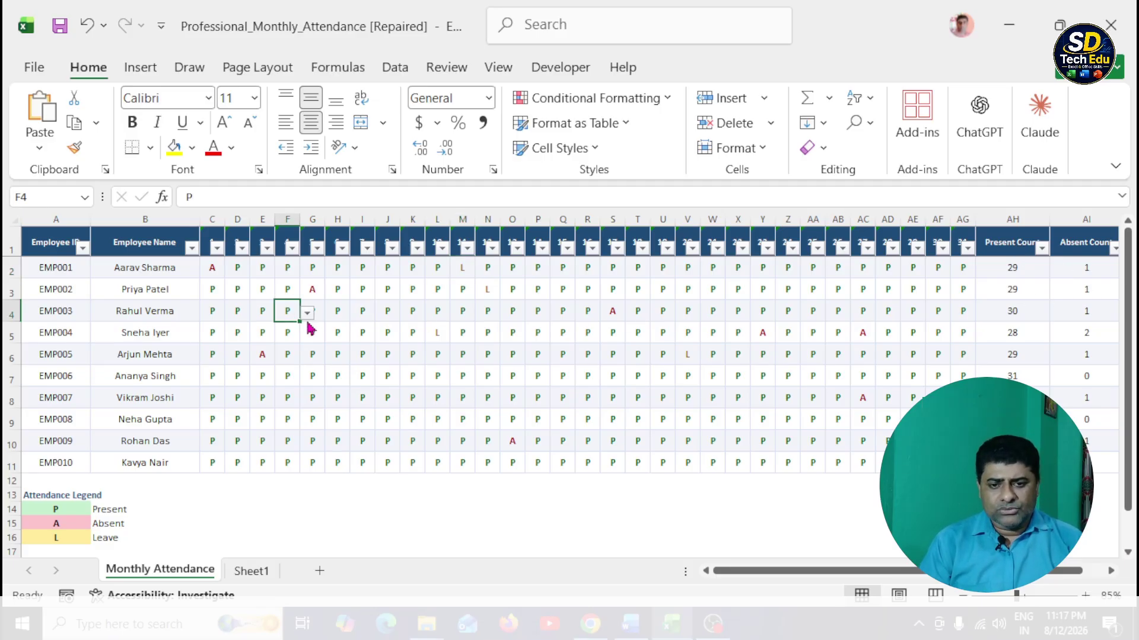
left_click(307, 313)
left_click(315, 333)
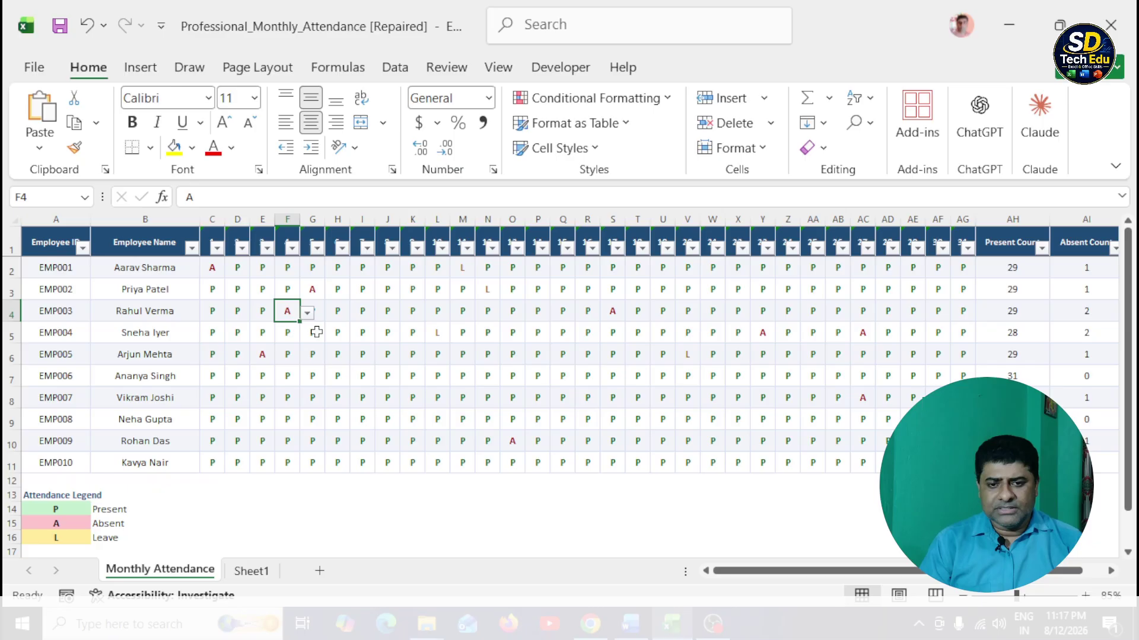
left_click(513, 311)
left_click(532, 313)
left_click(523, 336)
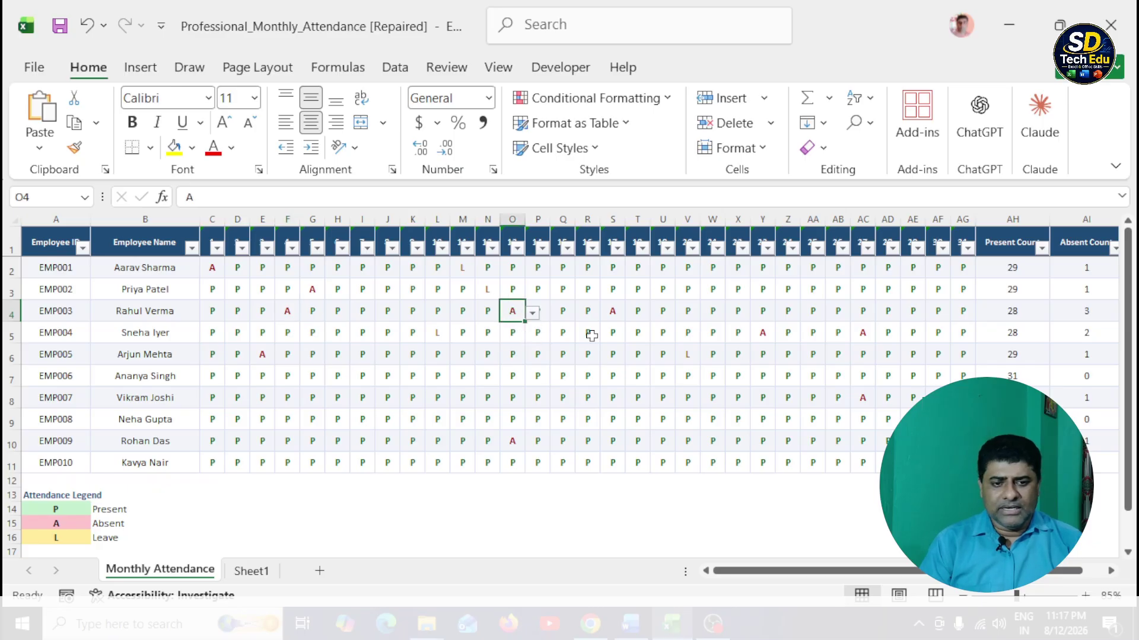
left_click(687, 310)
left_click(707, 314)
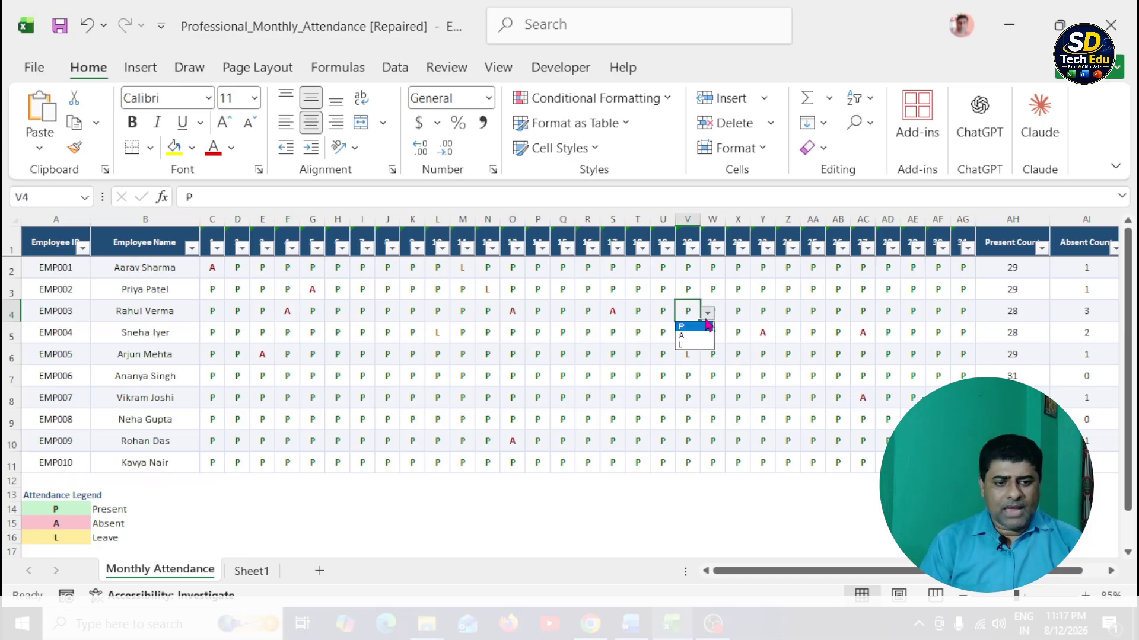
left_click(685, 344)
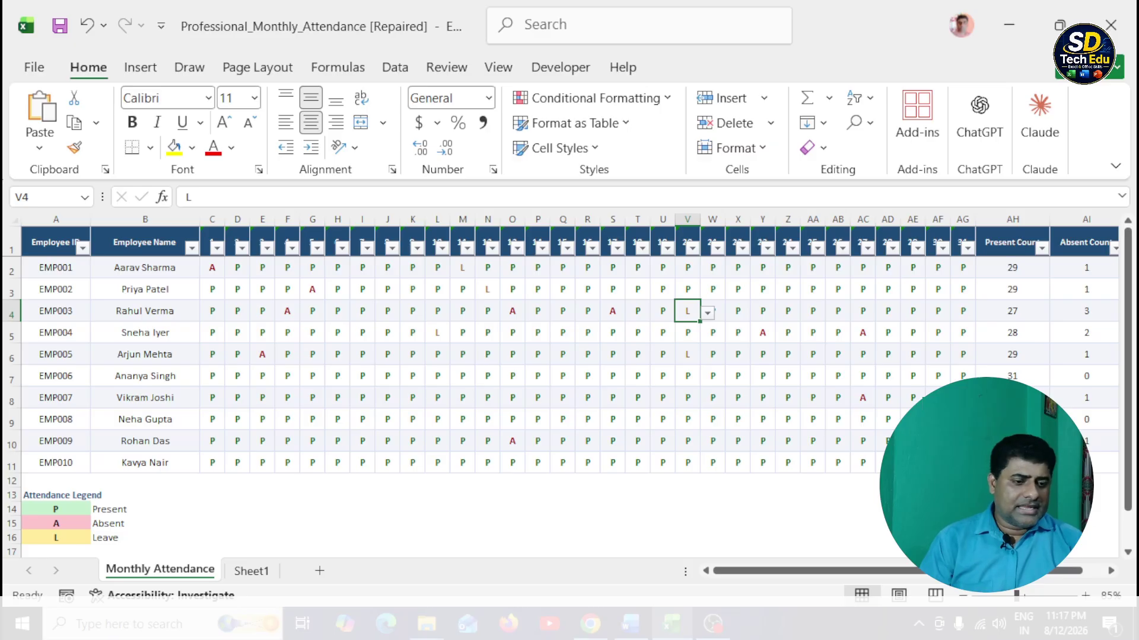
Step: Examine the row 2 formulas for Present Count, Absent Count, Leave Count and Attendance Percentage in AH2:AK2
left_click_drag(879, 579, 913, 578)
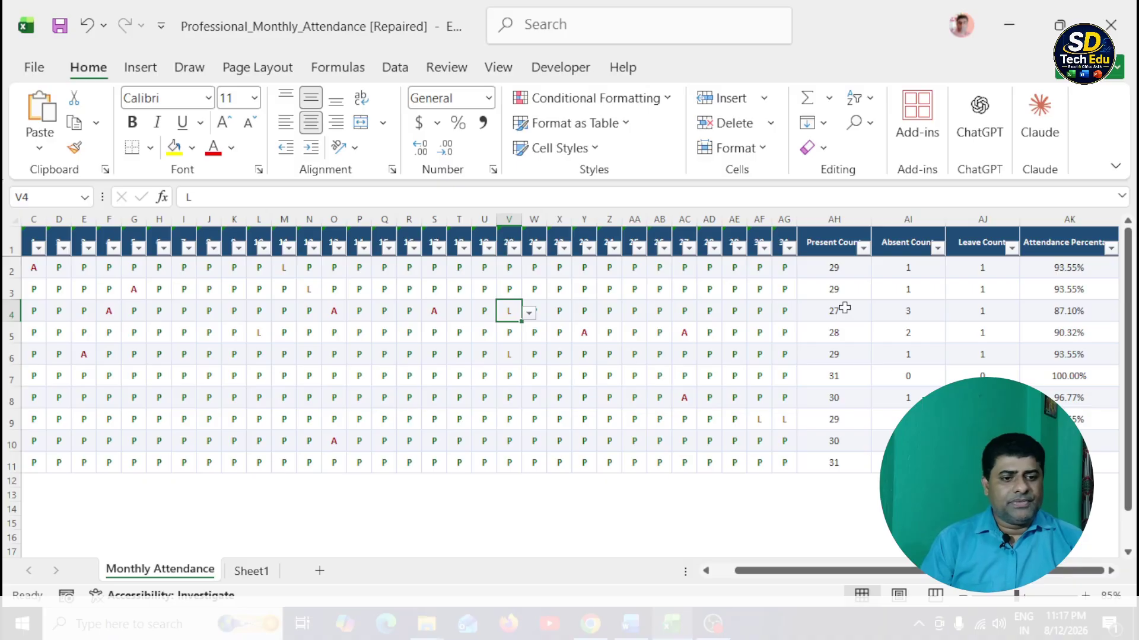
left_click(827, 270)
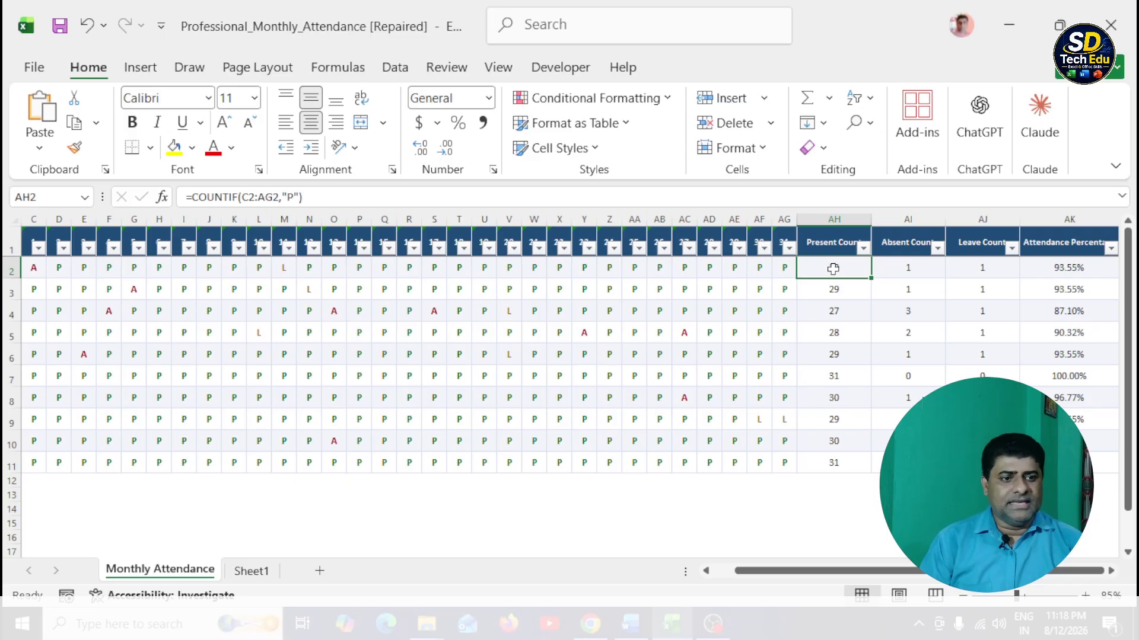
left_click(908, 271)
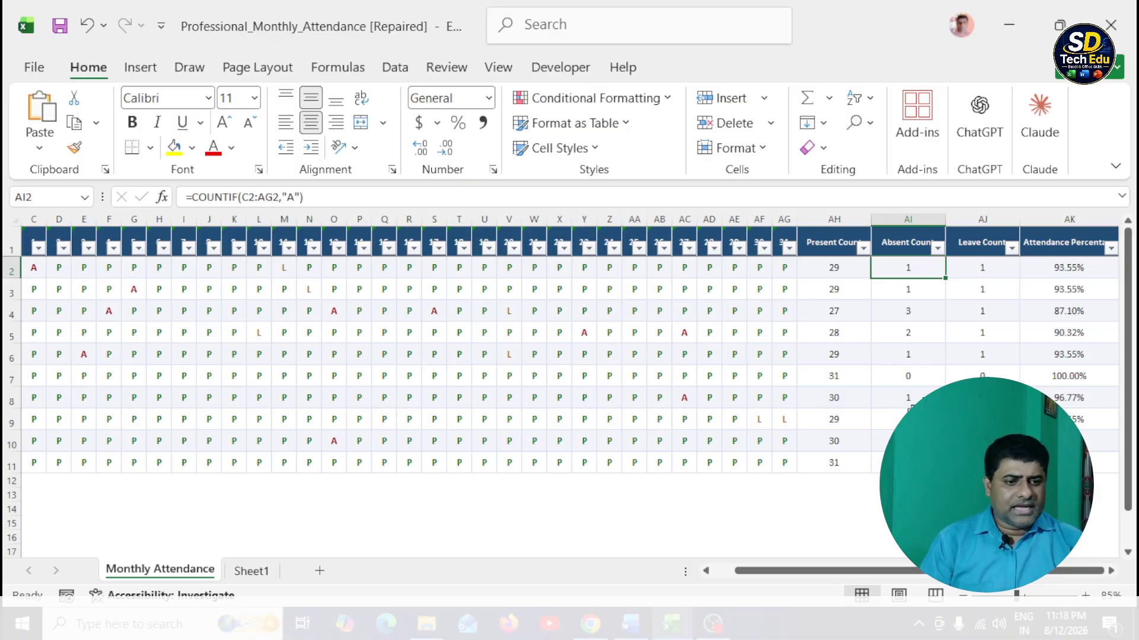
left_click(836, 268)
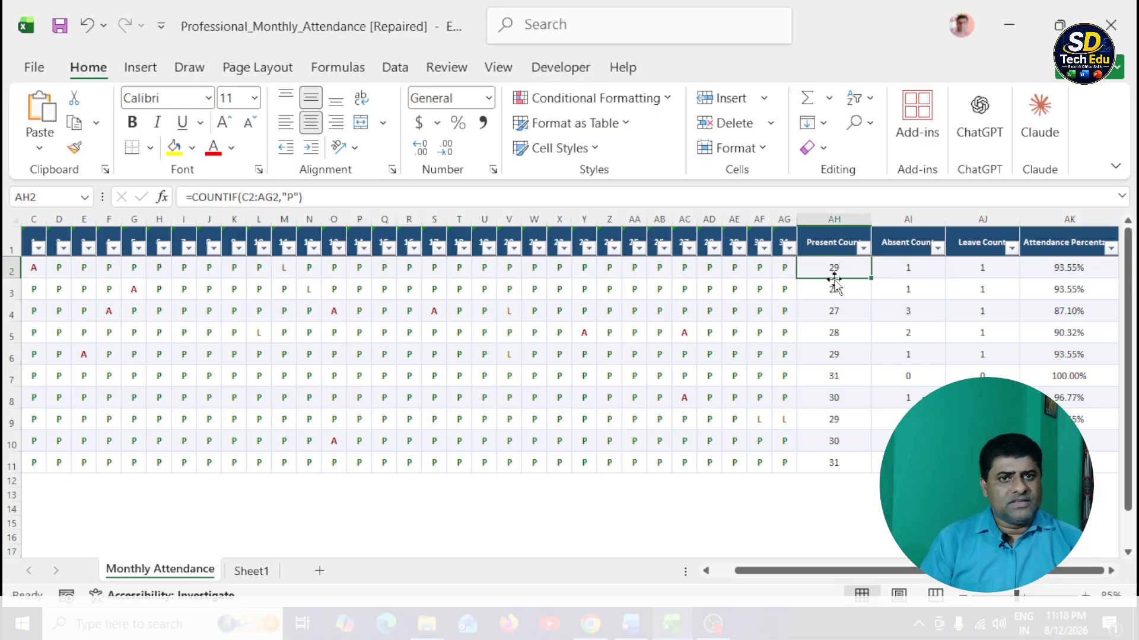
left_click(906, 270)
left_click(961, 264)
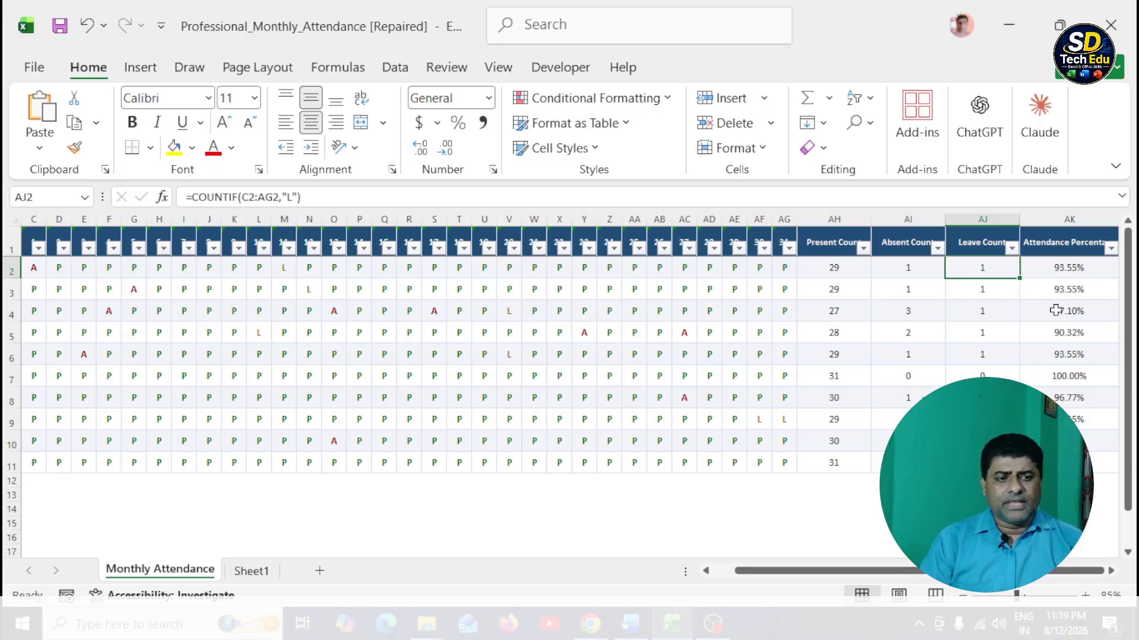
left_click(1054, 270)
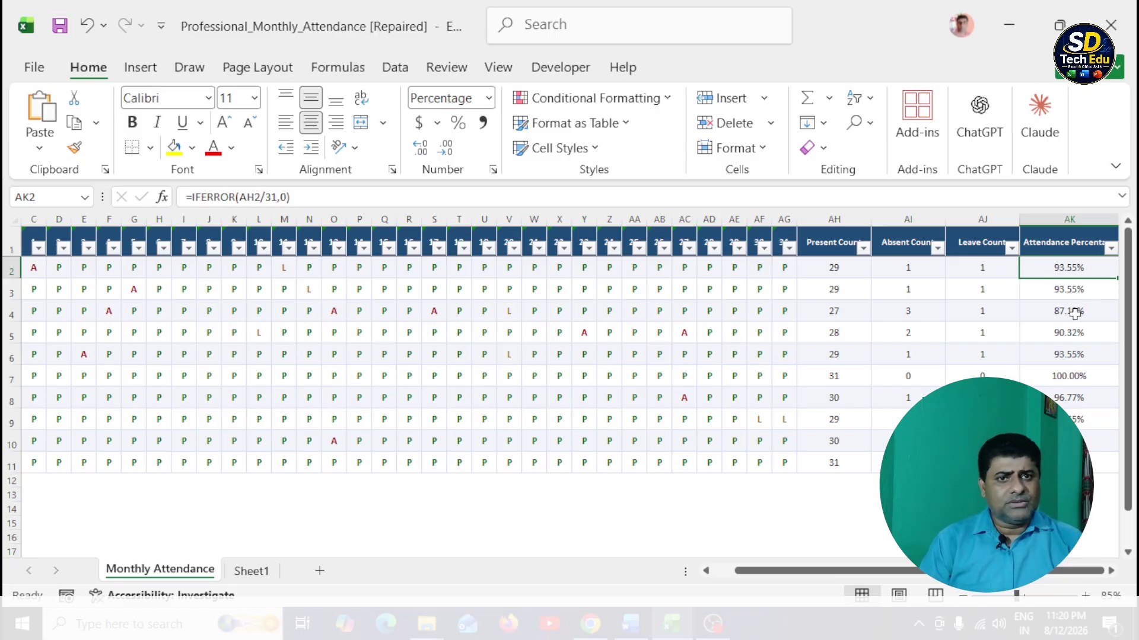
left_click_drag(878, 574, 848, 586)
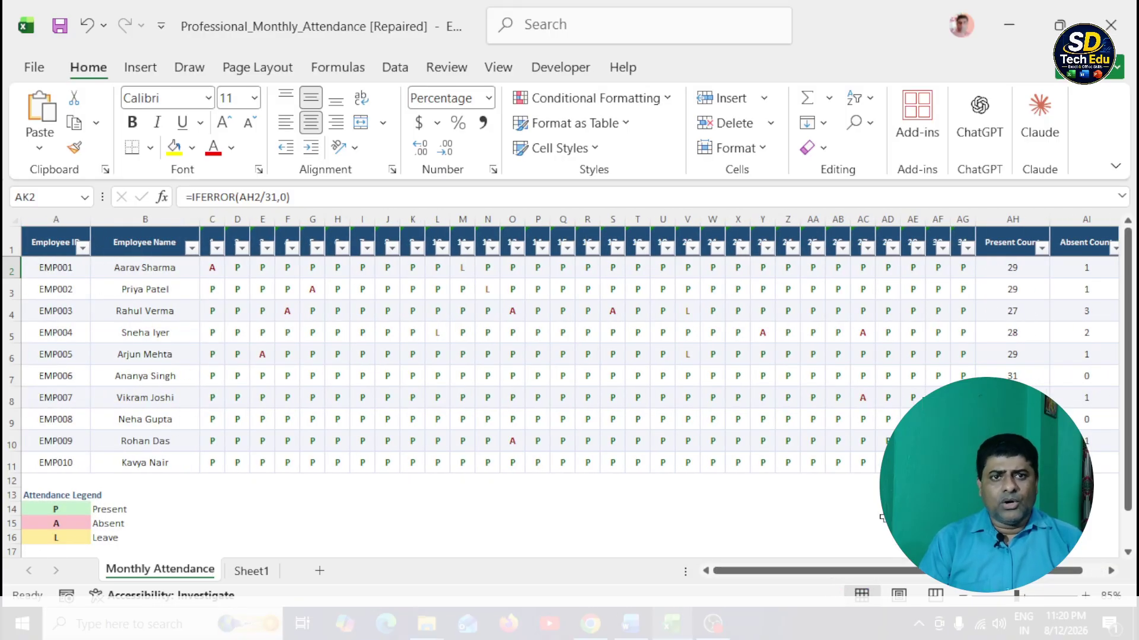